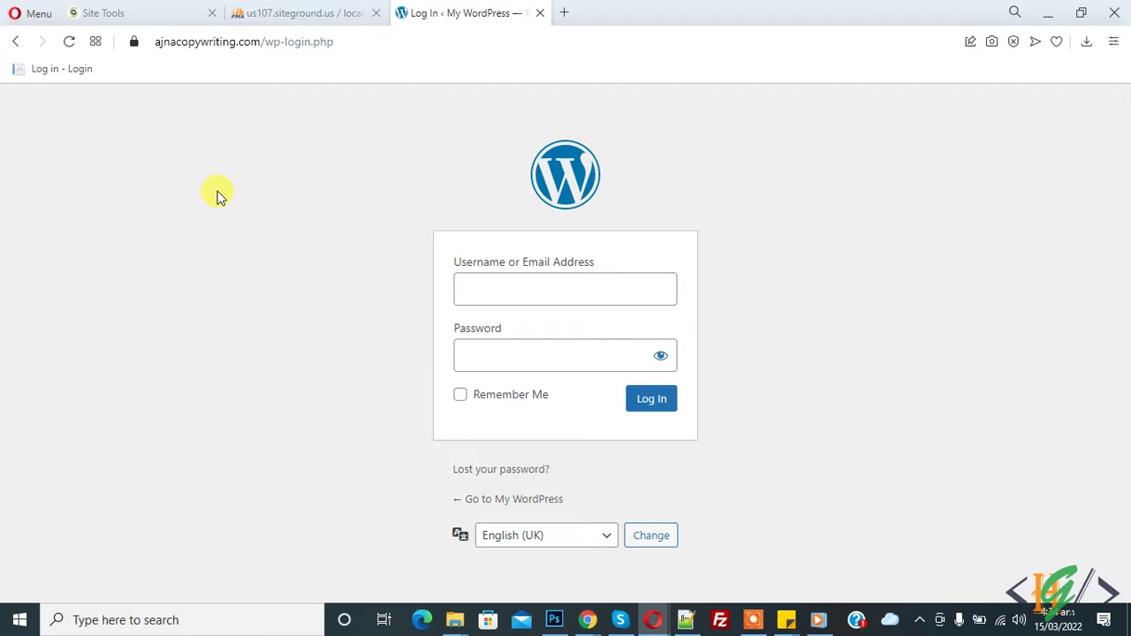
# Step: In File Manager, open public_html/wp-content/plugins and scroll down to the wordfence folder
pyautogui.click(152, 7)
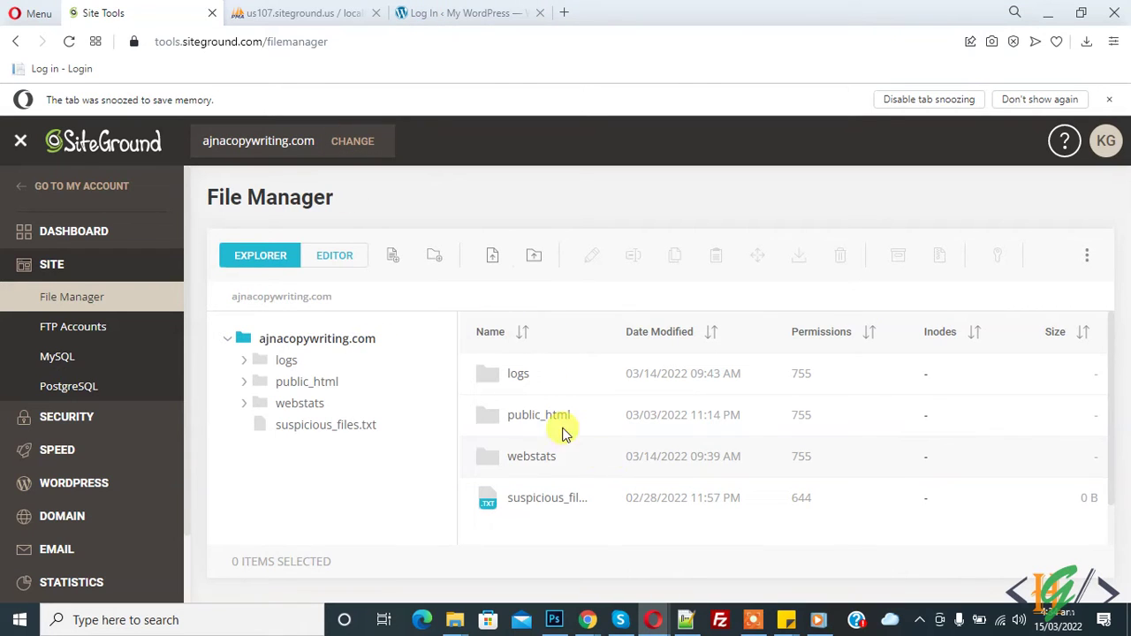
pyautogui.doubleClick(525, 429)
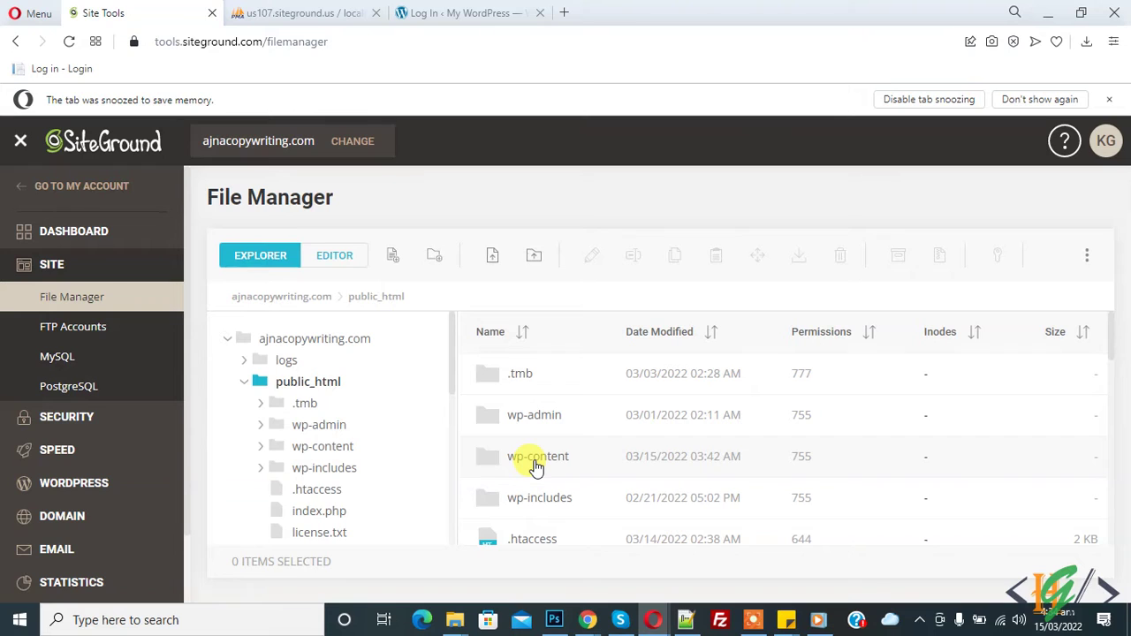
pyautogui.doubleClick(535, 461)
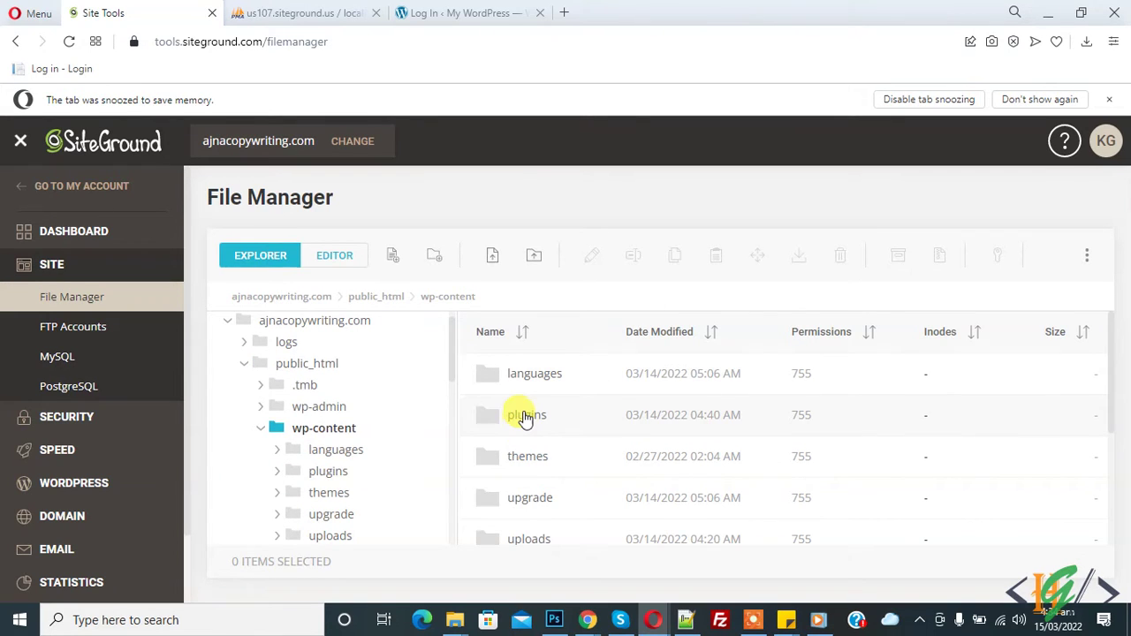
pyautogui.doubleClick(525, 417)
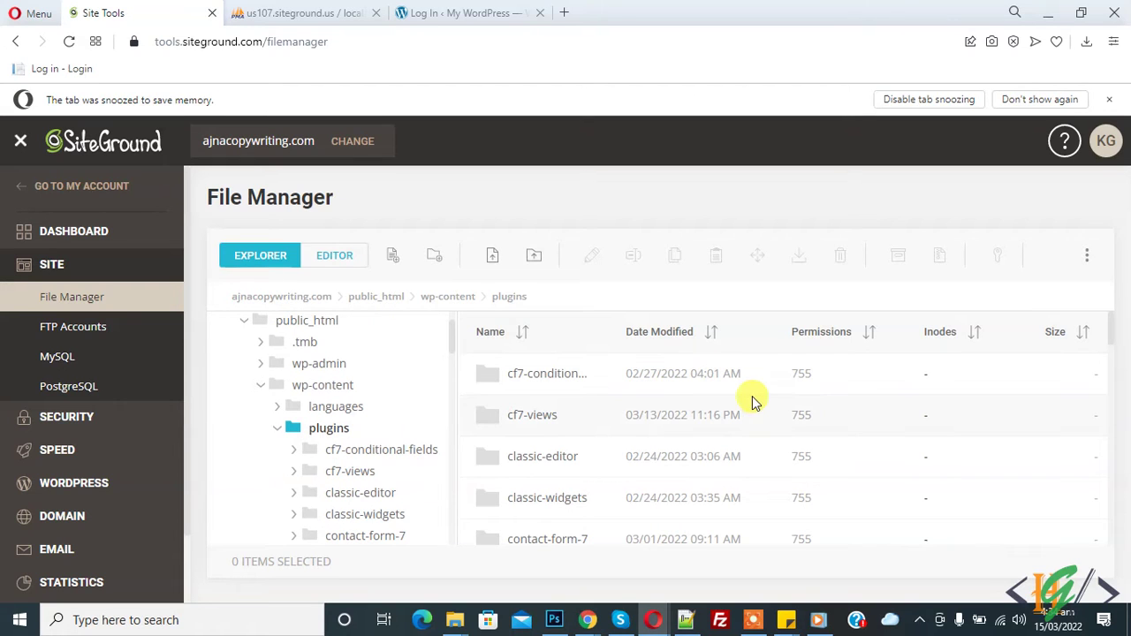
pyautogui.scroll(-6, 767, 402)
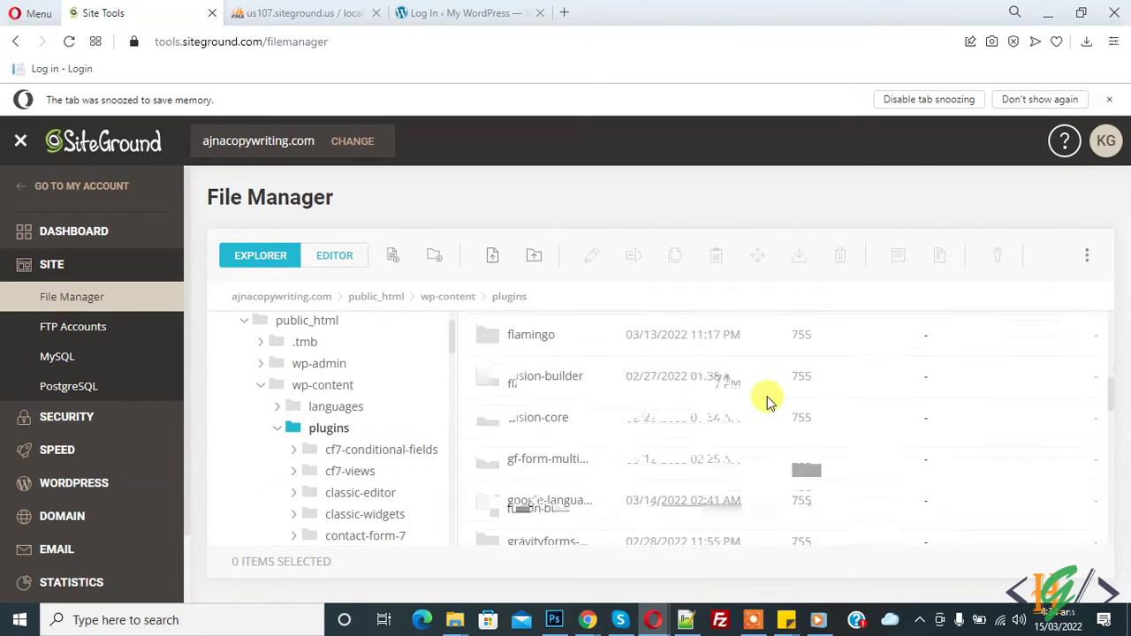
pyautogui.scroll(-6, 765, 409)
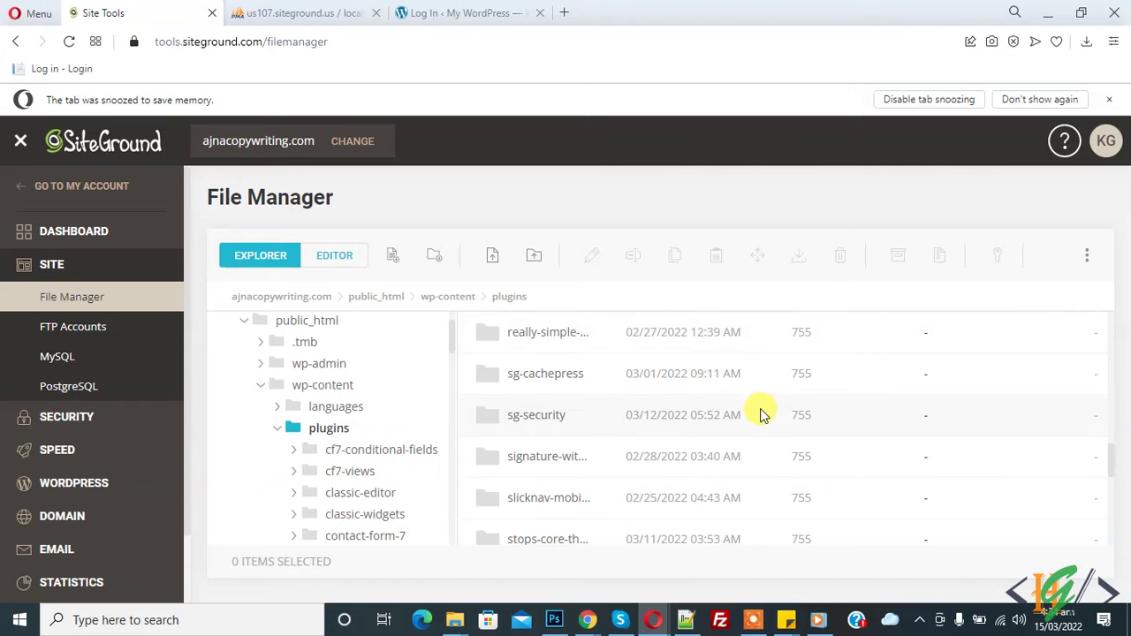
pyautogui.scroll(-2, 723, 411)
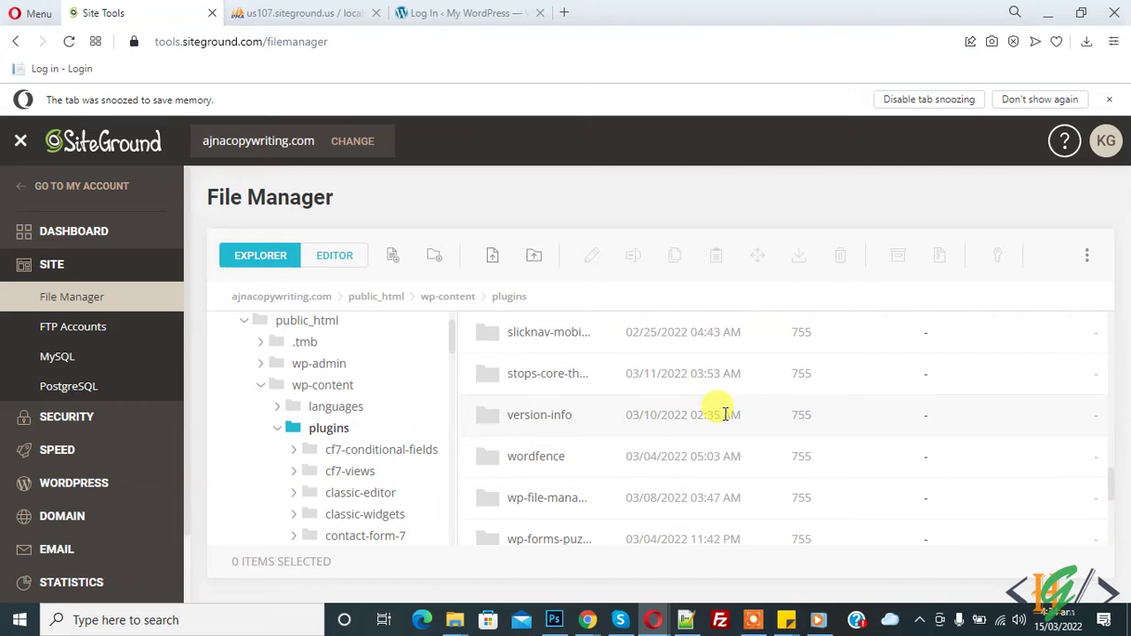
# Step: Rename the wordfence plugin folder by appending -old, making it wordfence-old
pyautogui.rightClick(541, 465)
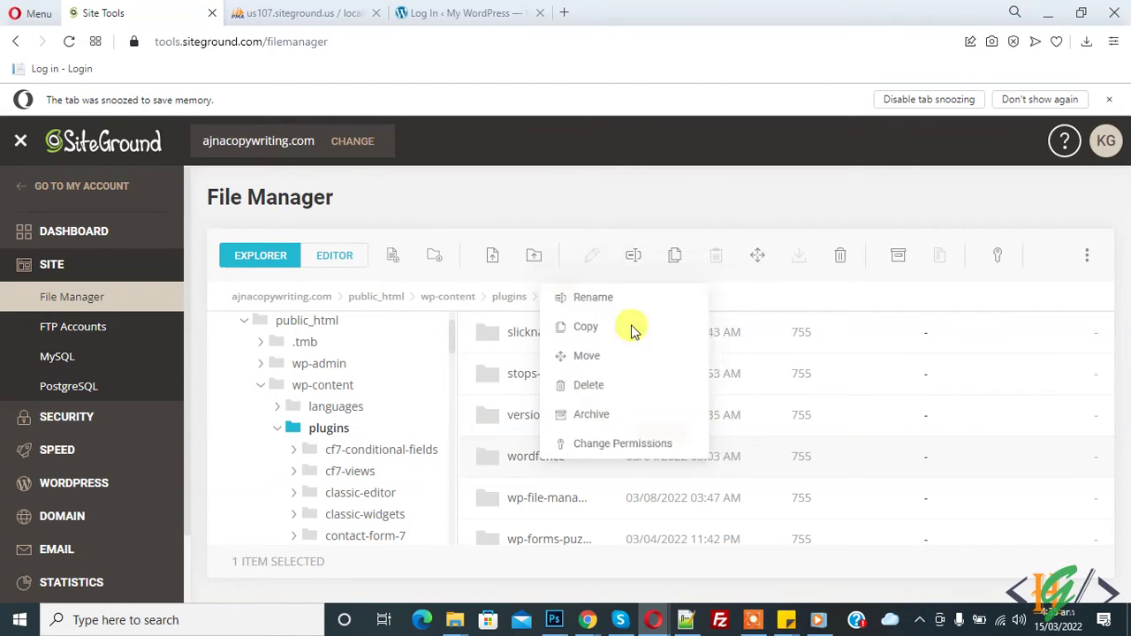
pyautogui.click(597, 286)
pyautogui.write('-old')
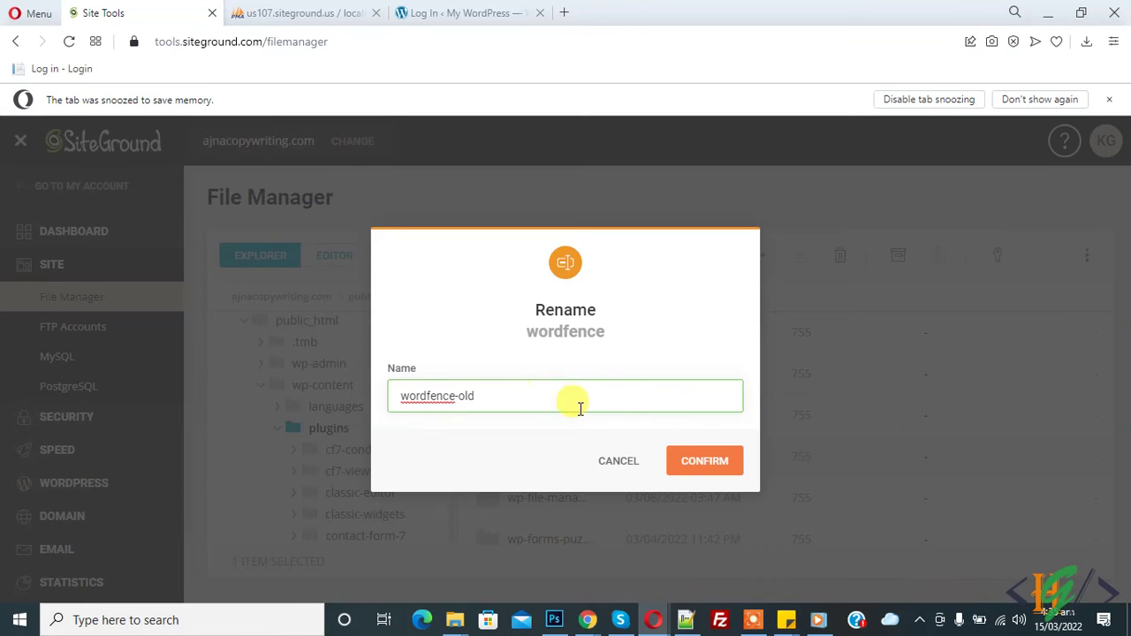
pyautogui.click(698, 462)
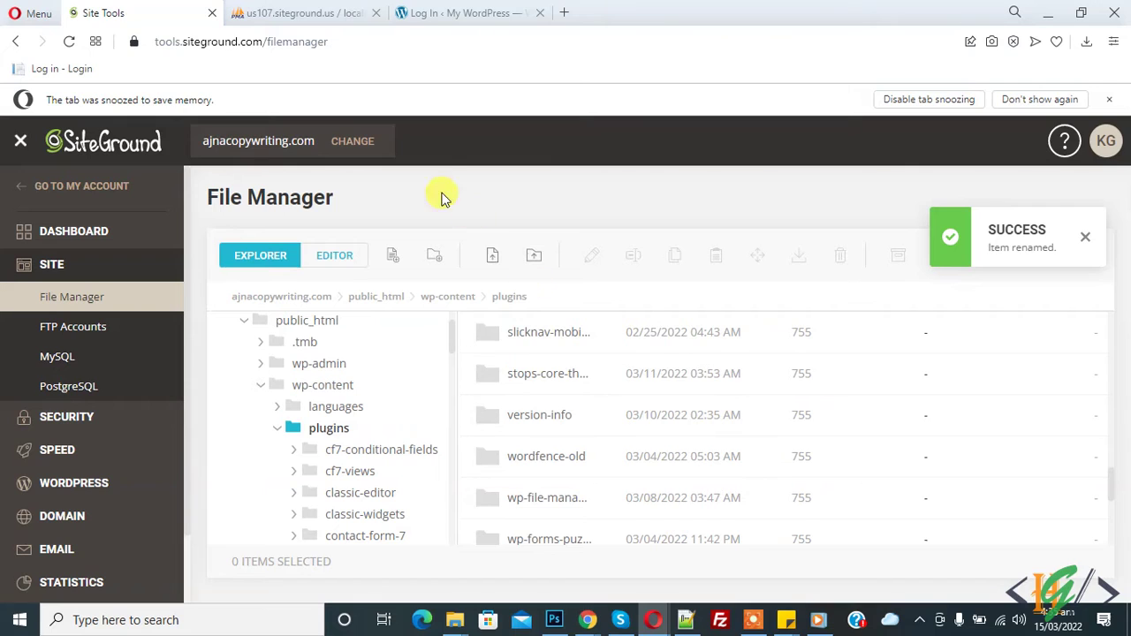
# Step: Log in to WordPress with the saved admin username, trimming its stray trailing @, plus the password
pyautogui.click(461, 9)
pyautogui.click(517, 290)
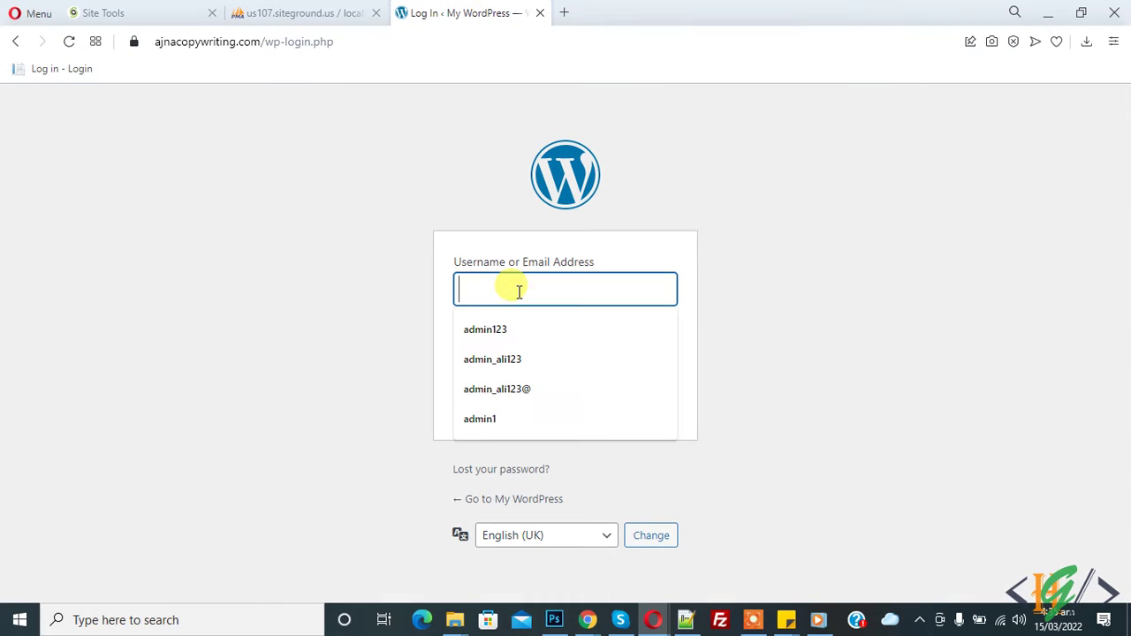
pyautogui.click(395, 289)
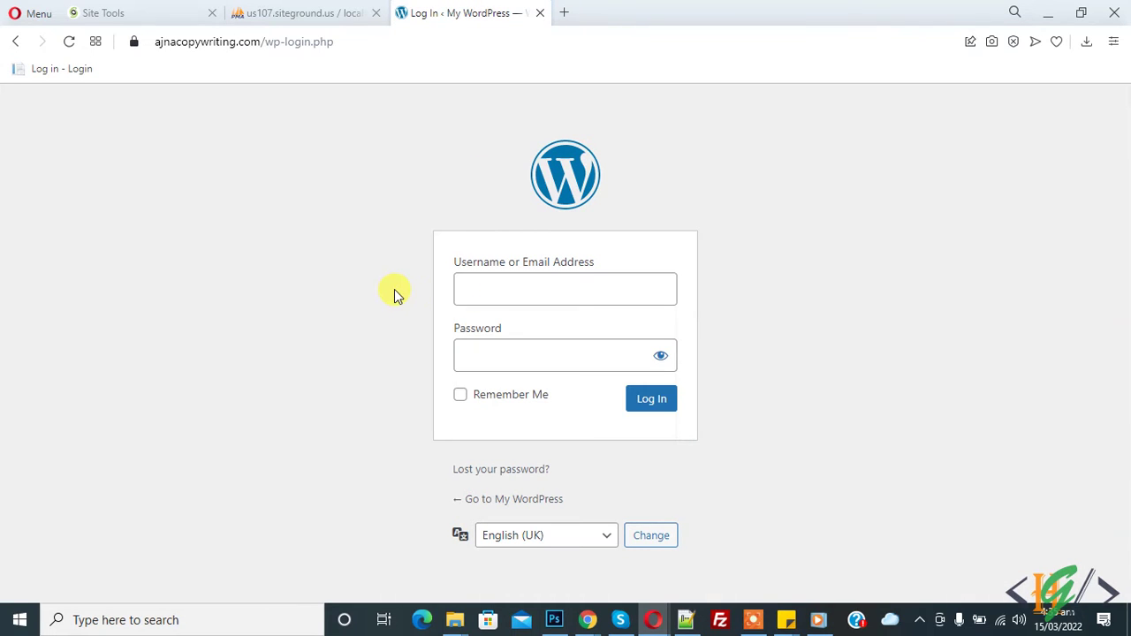
pyautogui.click(496, 288)
pyautogui.click(507, 389)
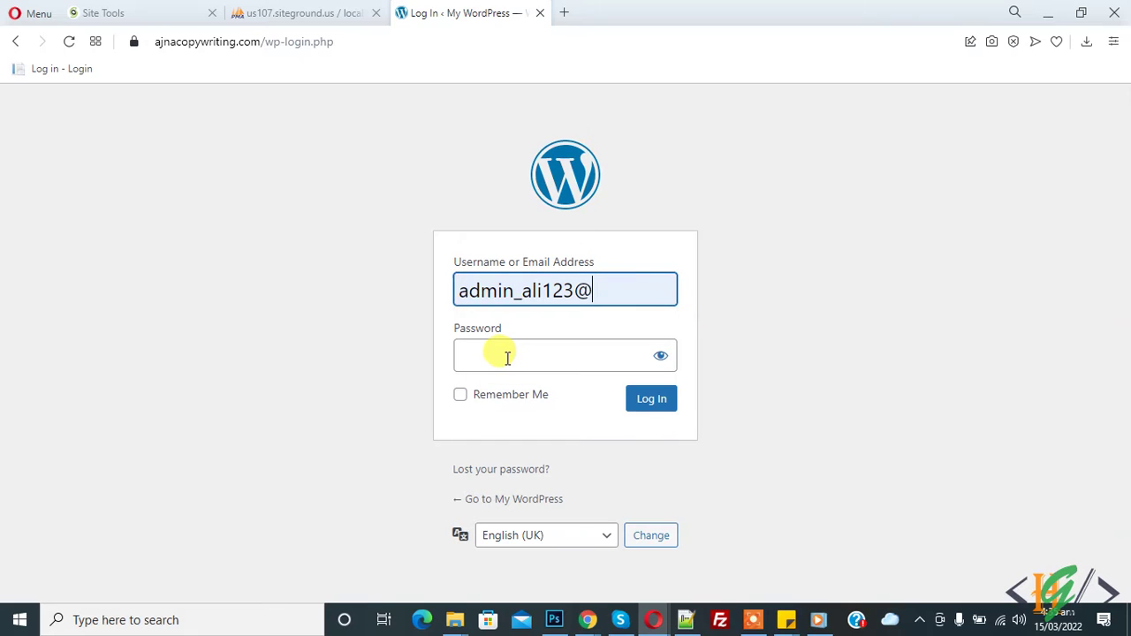
pyautogui.click(507, 355)
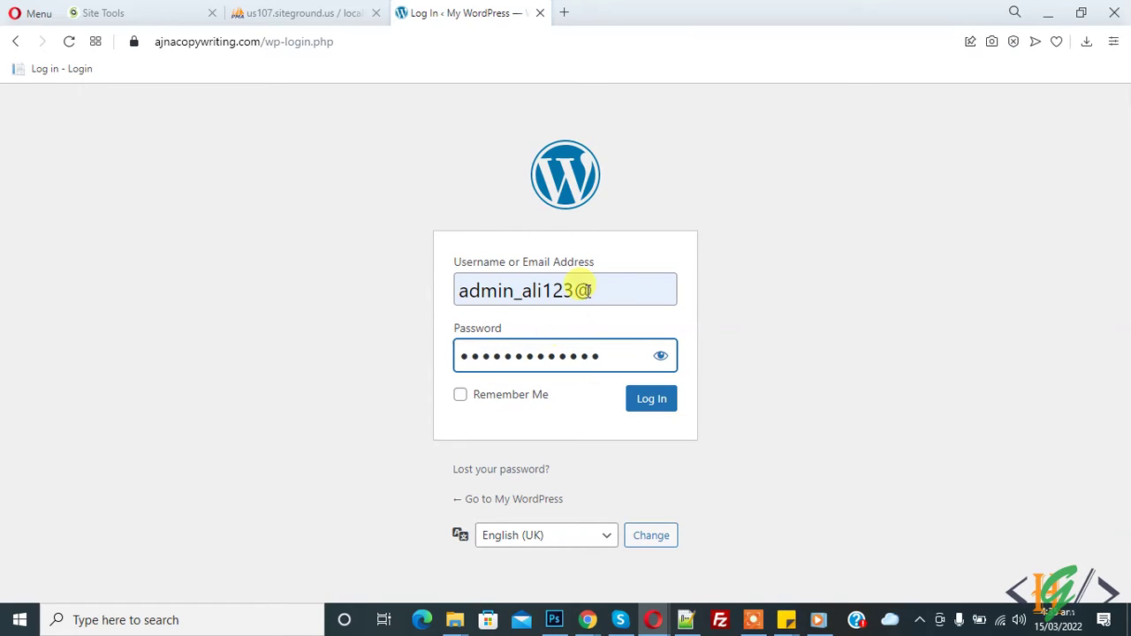
pyautogui.click(592, 290)
pyautogui.press('BackSpace')
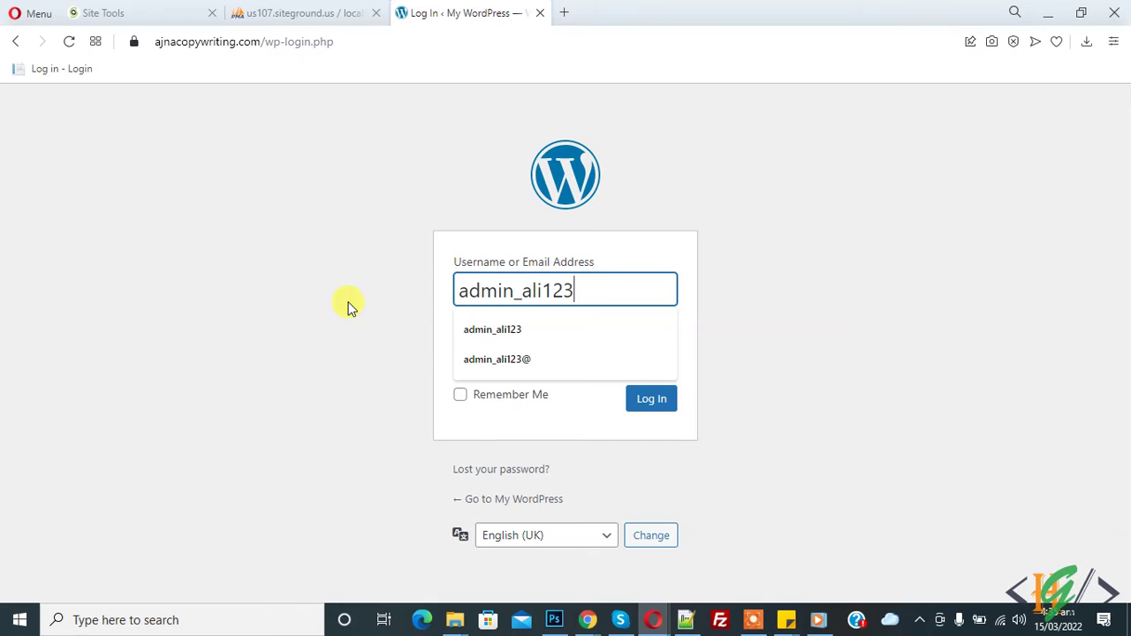
pyautogui.press('Tab')
pyautogui.click(647, 399)
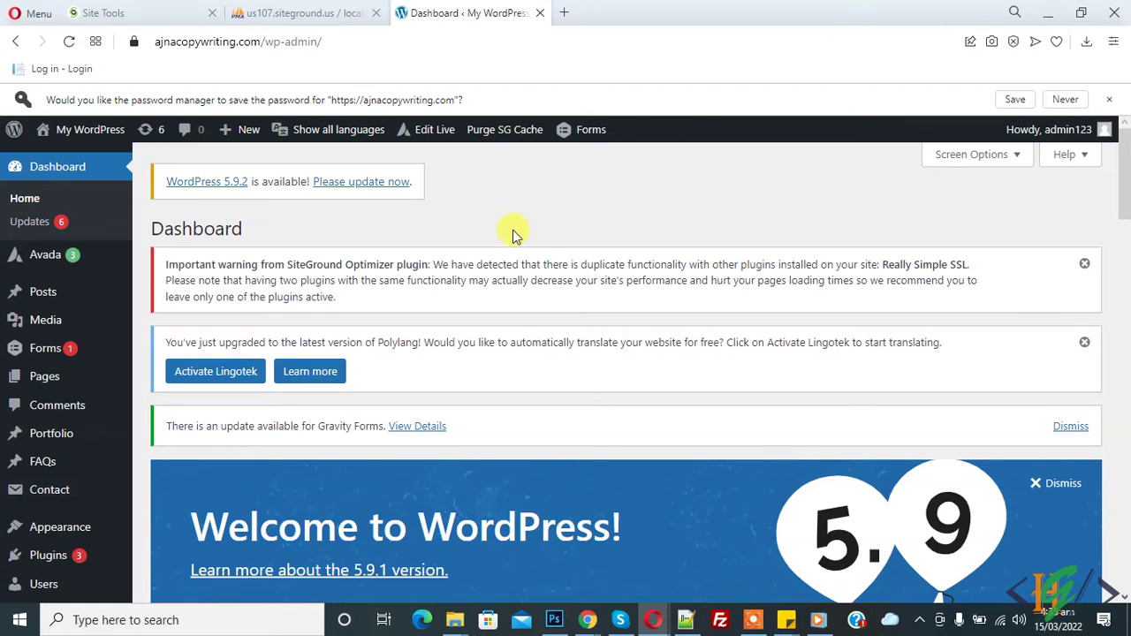
# Step: Start renaming the wordfence-old folder and select the -old suffix in the Name field
pyautogui.click(168, 11)
pyautogui.scroll(-2, 619, 416)
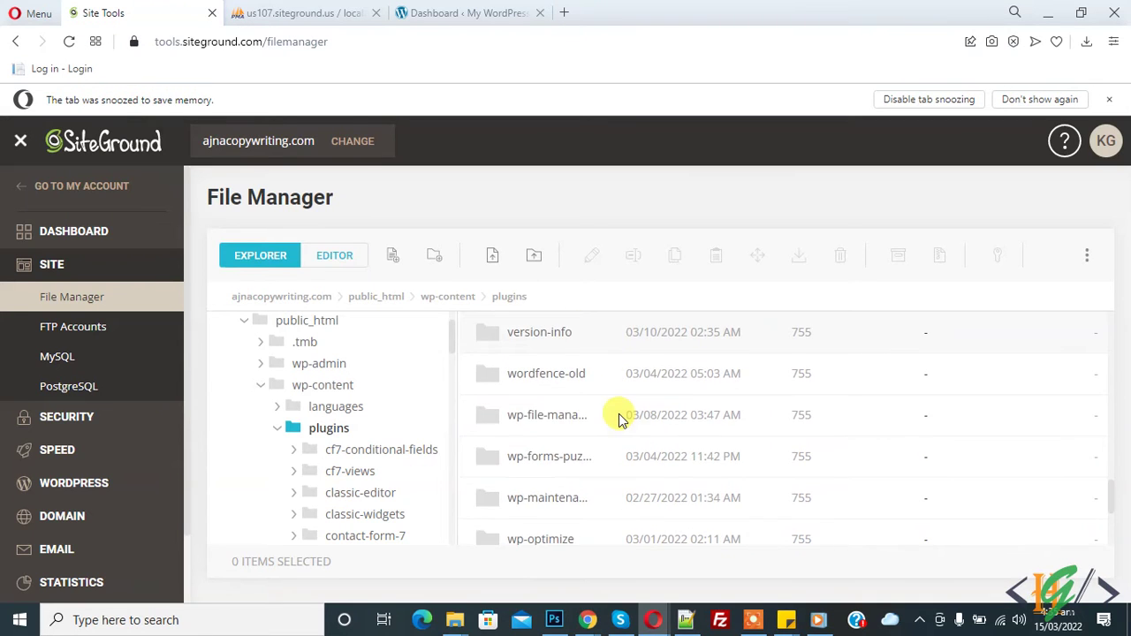
pyautogui.scroll(-2, 619, 420)
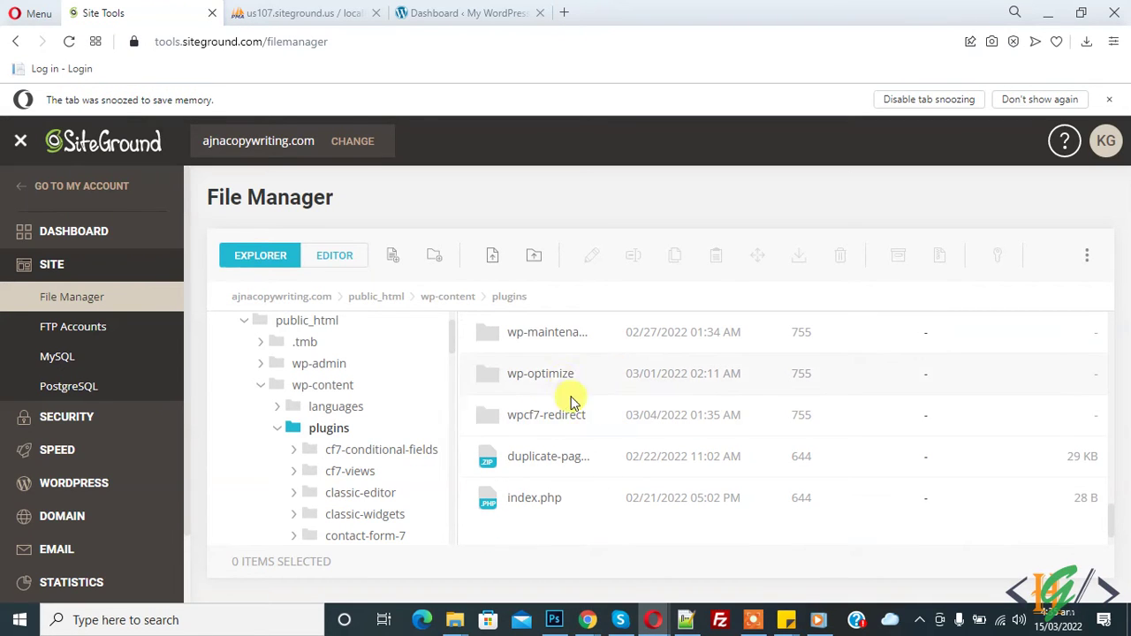
pyautogui.scroll(3, 575, 419)
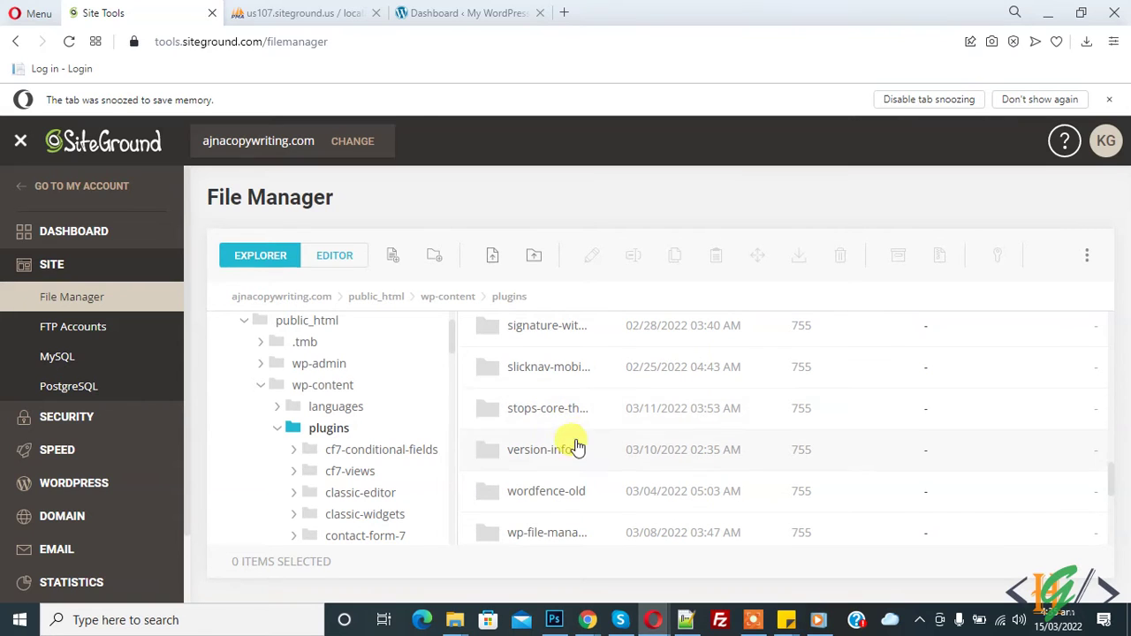
pyautogui.scroll(1, 572, 433)
pyautogui.scroll(-2, 570, 416)
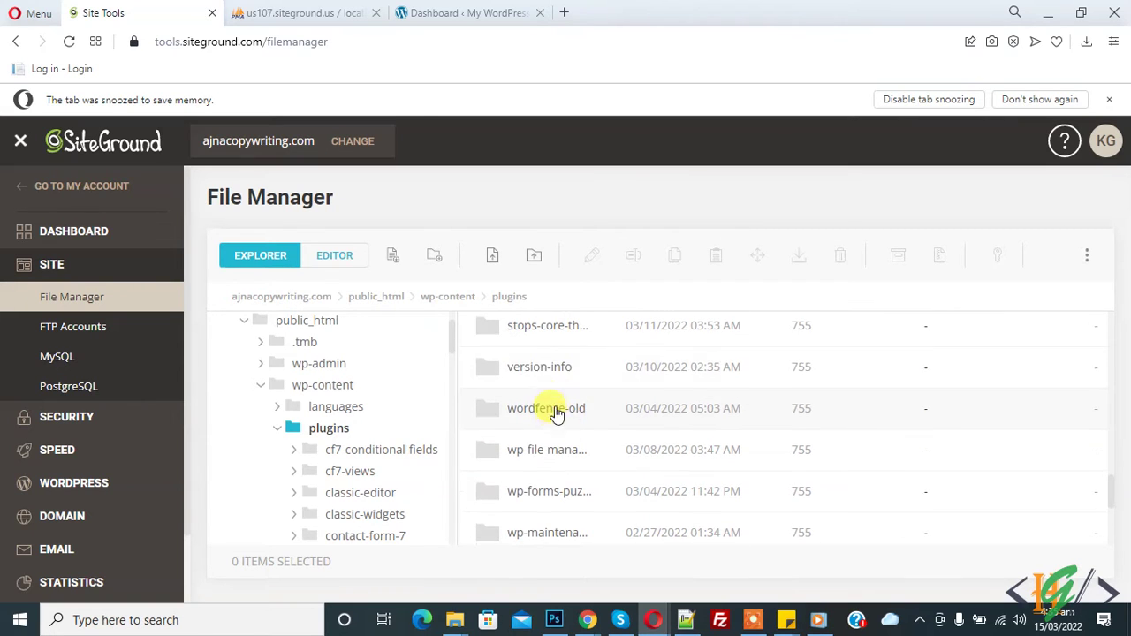
pyautogui.rightClick(566, 413)
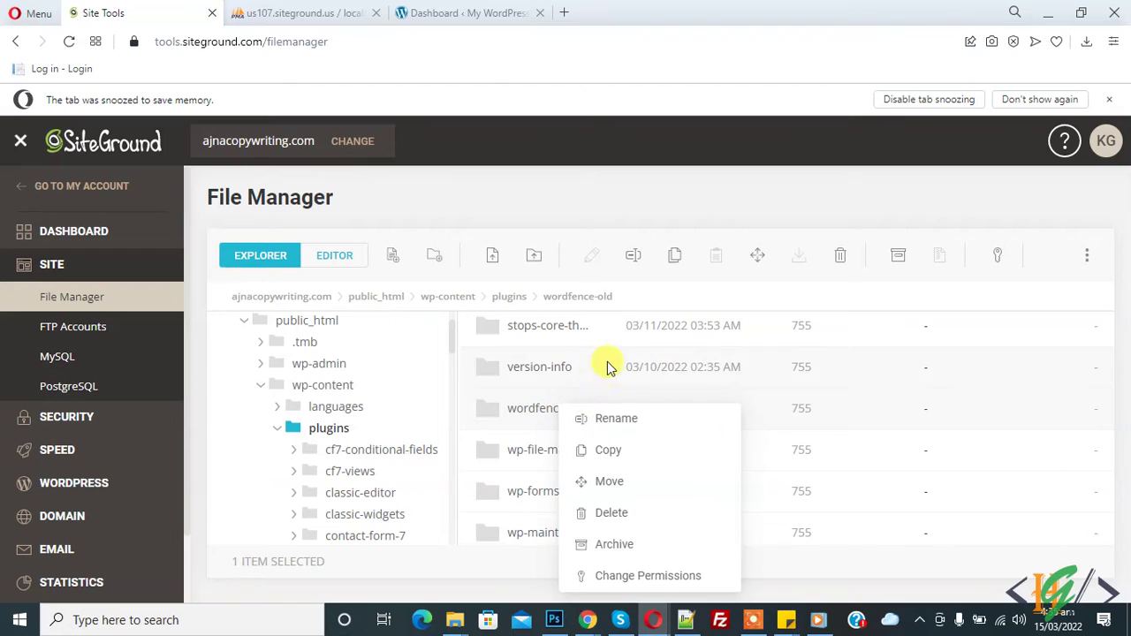
pyautogui.click(618, 419)
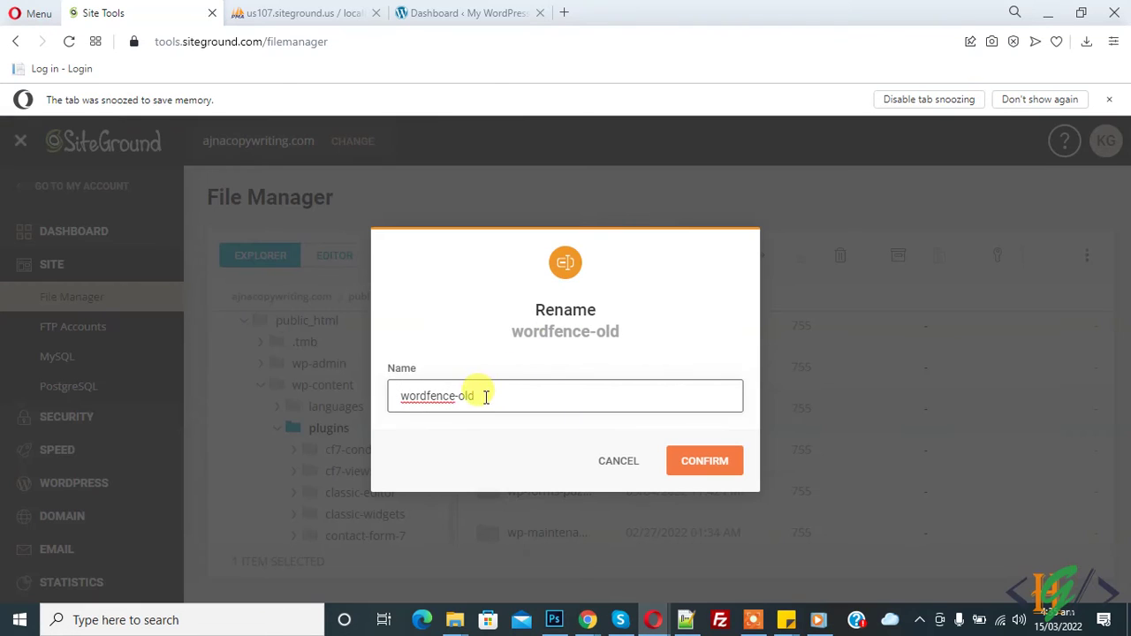
pyautogui.moveTo(455, 396); pyautogui.dragTo(499, 397)
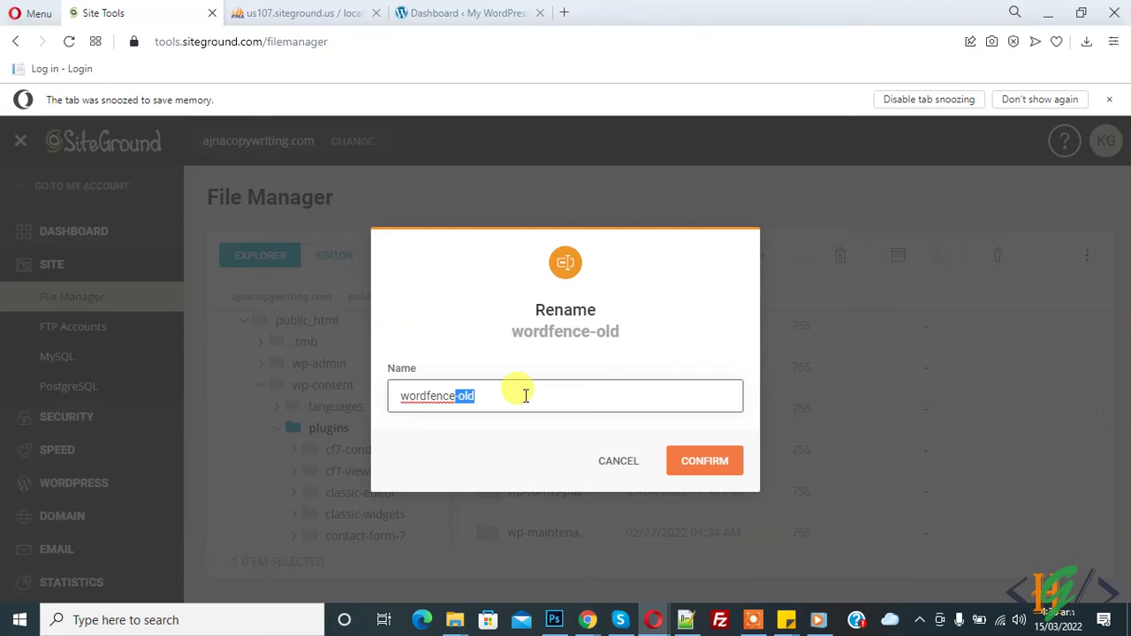
# Step: Confirm the WordPress dashboard loads, then bring up the phpMyAdmin database table list
pyautogui.click(452, 12)
pyautogui.scroll(-2, 394, 168)
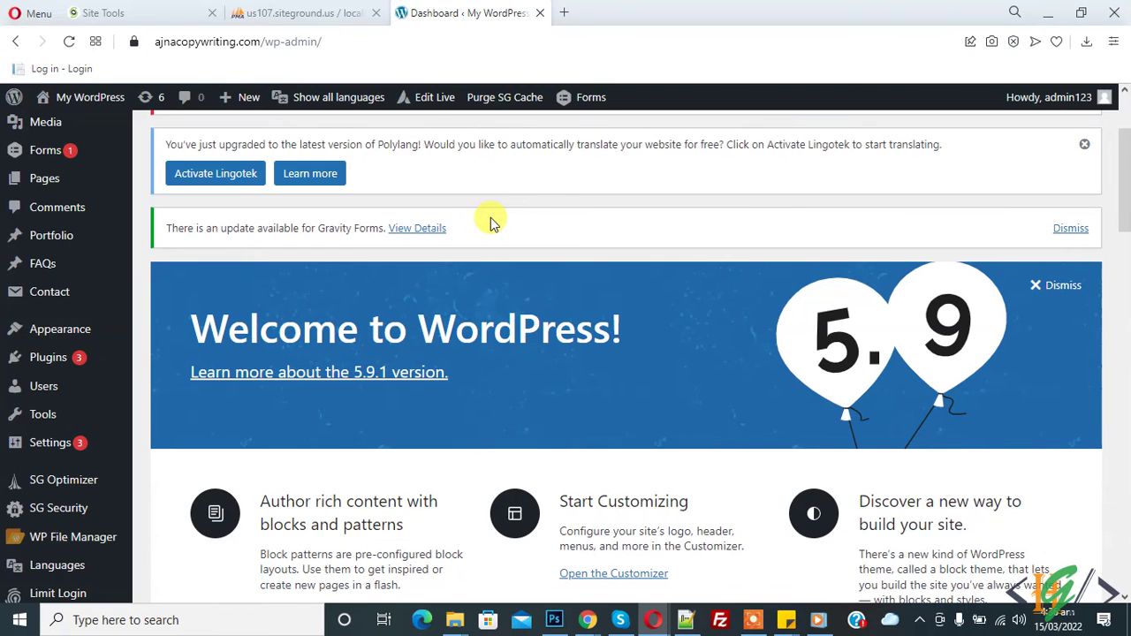
pyautogui.click(333, 7)
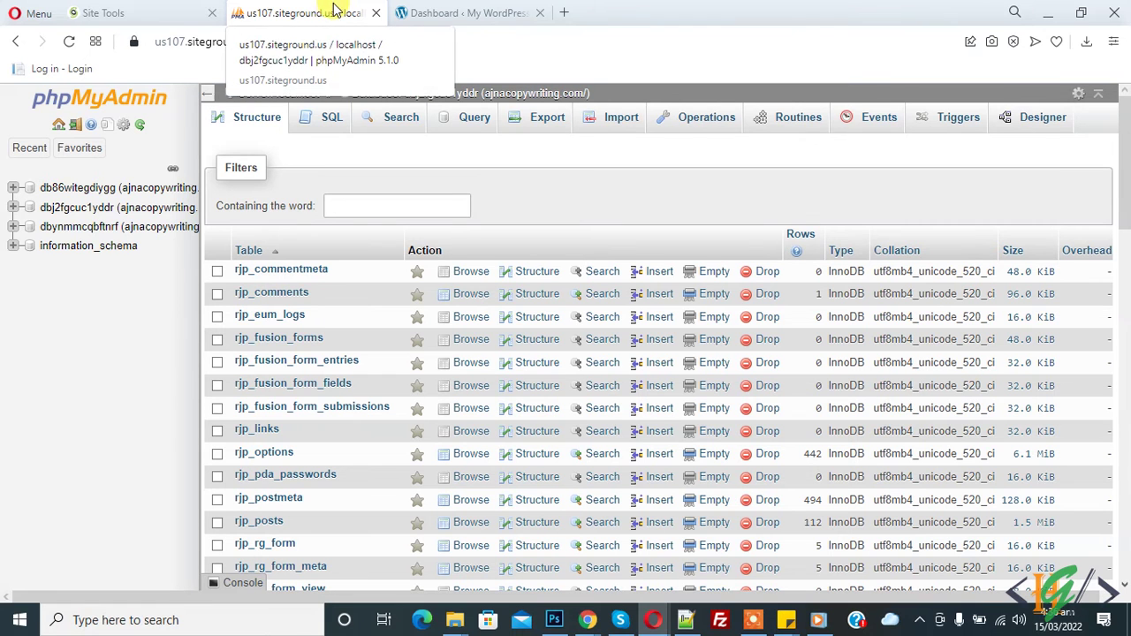
# Step: Open the rjp_wfblocks7 table in database dbj2fgcuc1yddr to view its blocked-IP entry
pyautogui.click(101, 207)
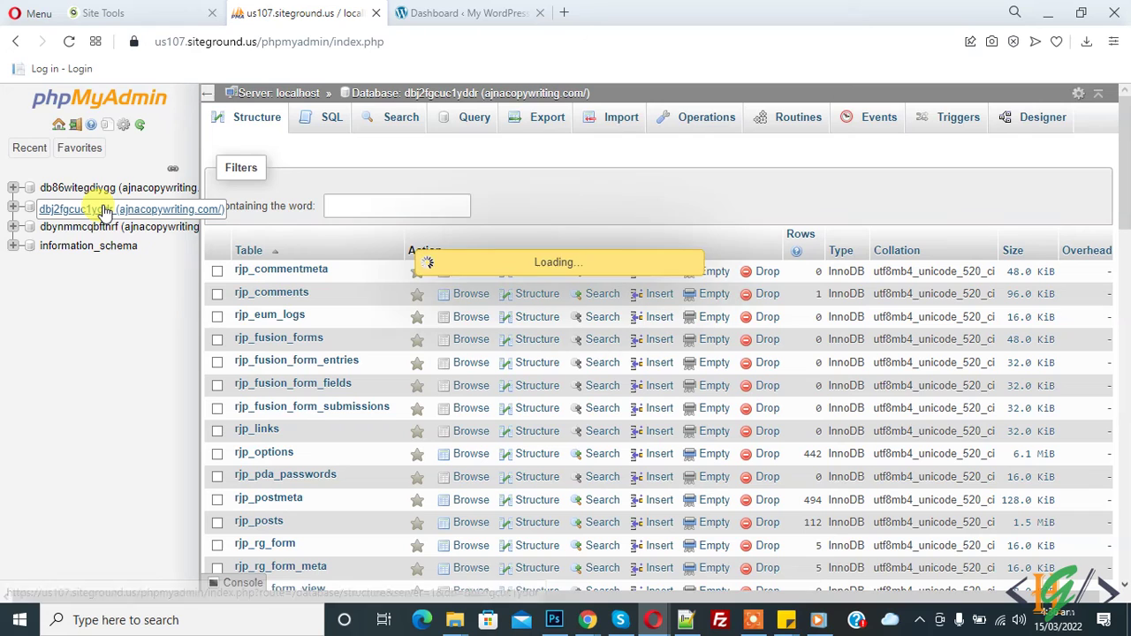
pyautogui.click(451, 10)
pyautogui.click(315, 9)
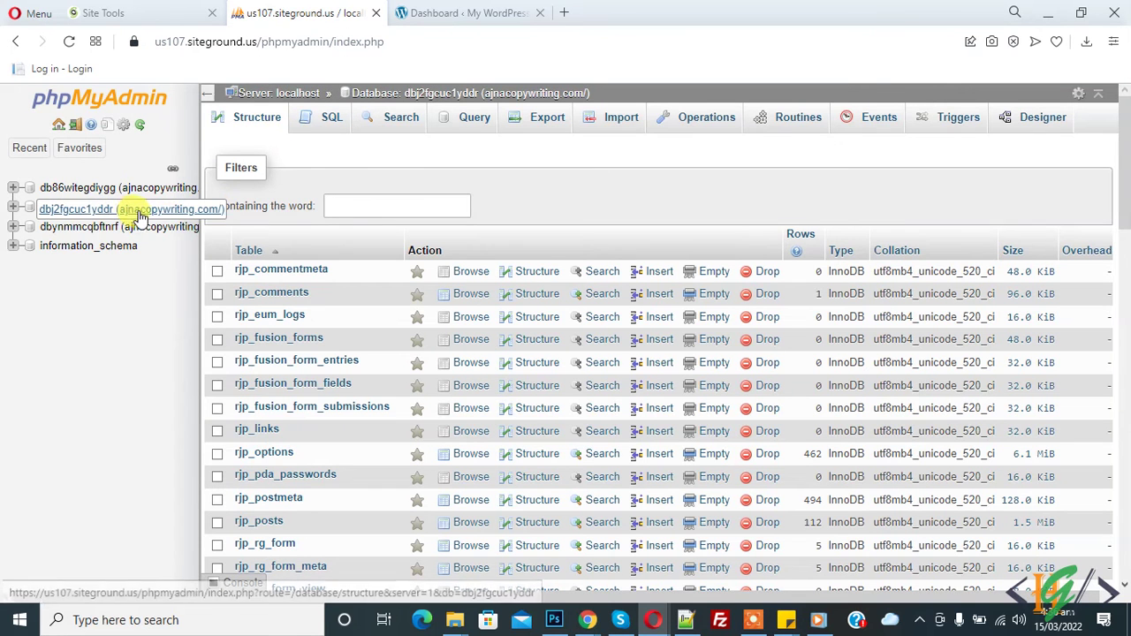
pyautogui.scroll(-6, 328, 293)
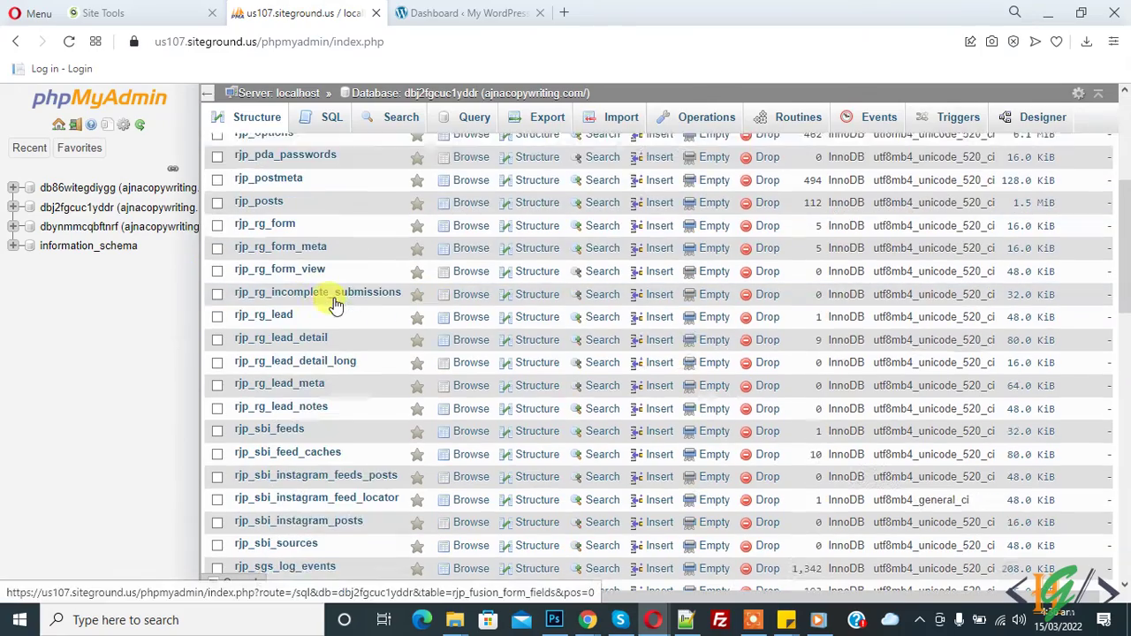
pyautogui.scroll(-4, 334, 300)
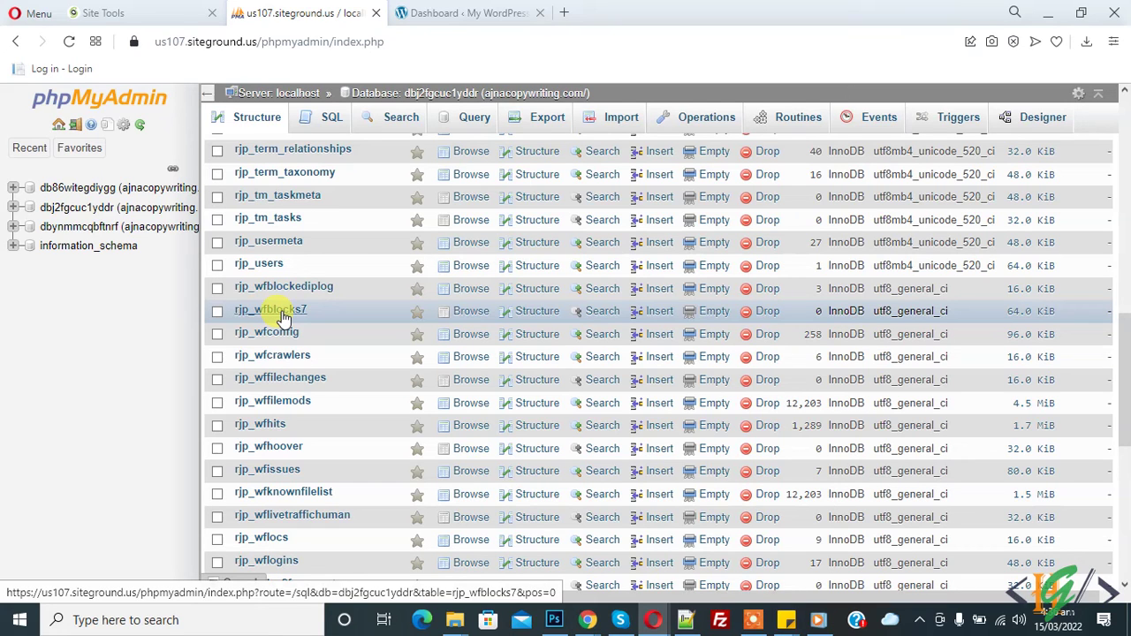
pyautogui.scroll(-1, 282, 316)
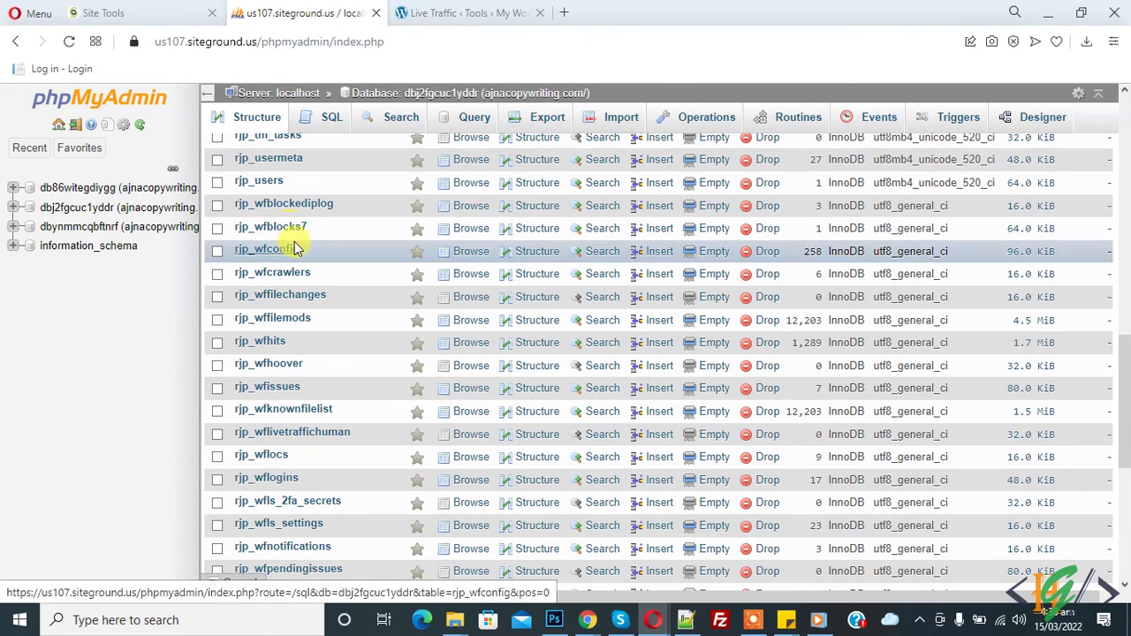
pyautogui.click(294, 230)
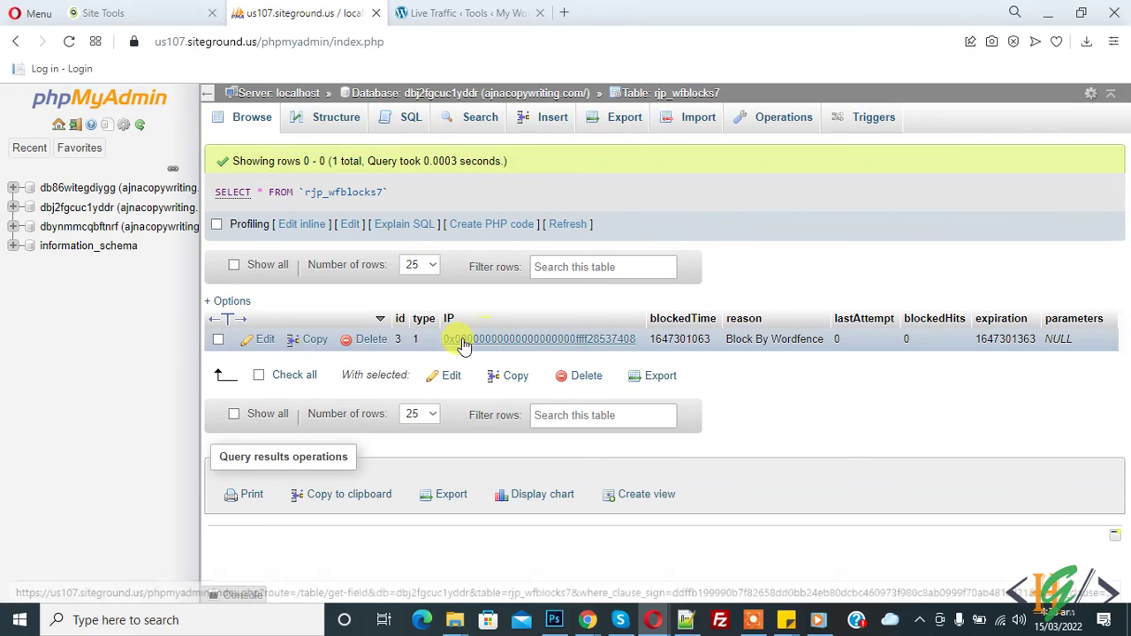
# Step: Delete the Block By Wordfence row from rjp_wfblocks7 and return to Site Tools
pyautogui.click(362, 343)
pyautogui.click(583, 389)
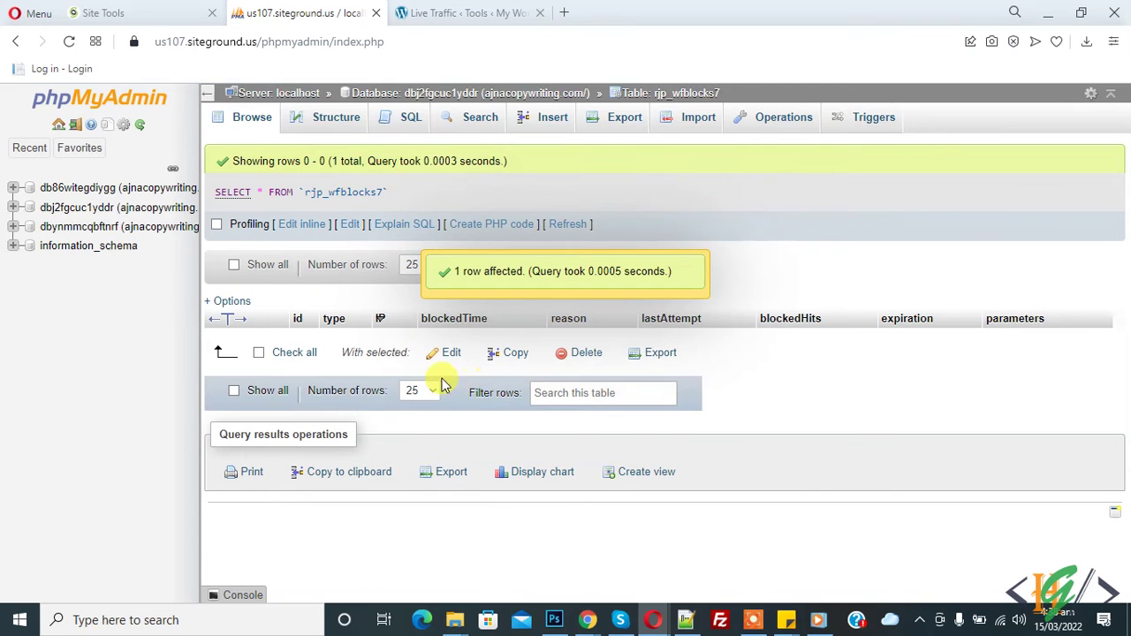
pyautogui.click(181, 14)
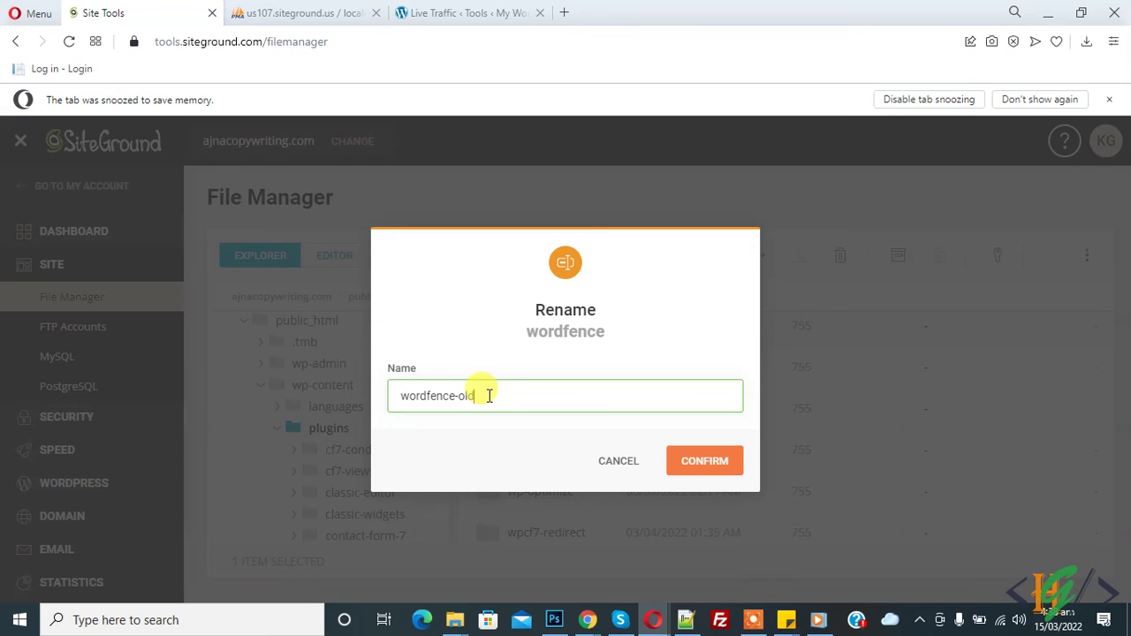
# Step: Delete the -old suffix in the Rename dialog and confirm the folder name wordfence
pyautogui.press('BackSpace')
pyautogui.press('BackSpace')
pyautogui.press('BackSpace')
pyautogui.press('BackSpace')
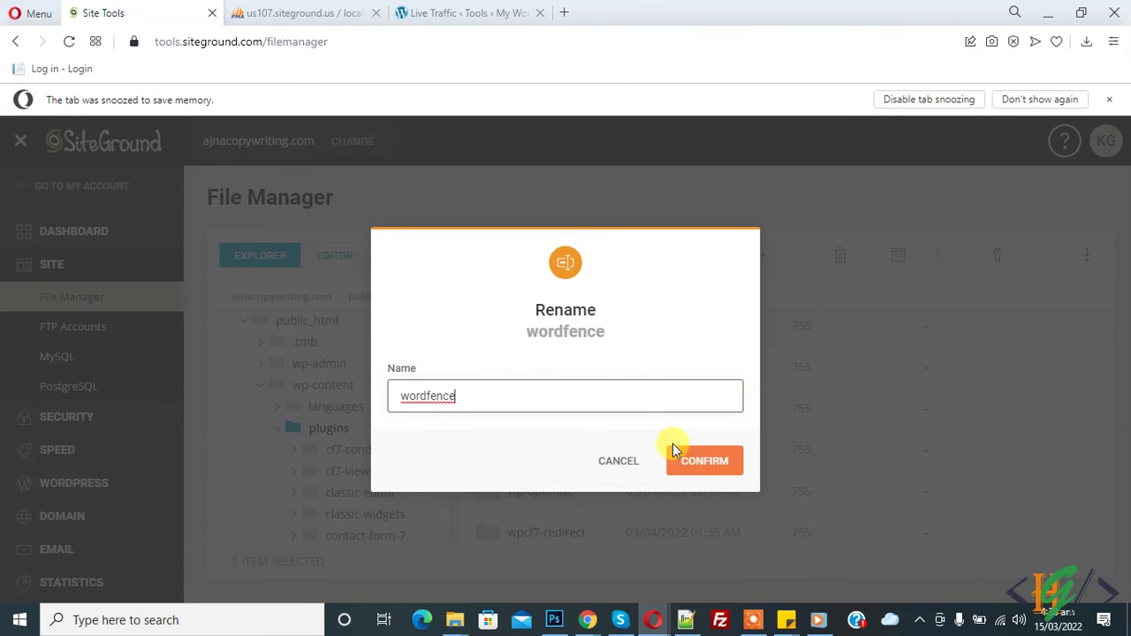
pyautogui.click(704, 462)
pyautogui.click(704, 461)
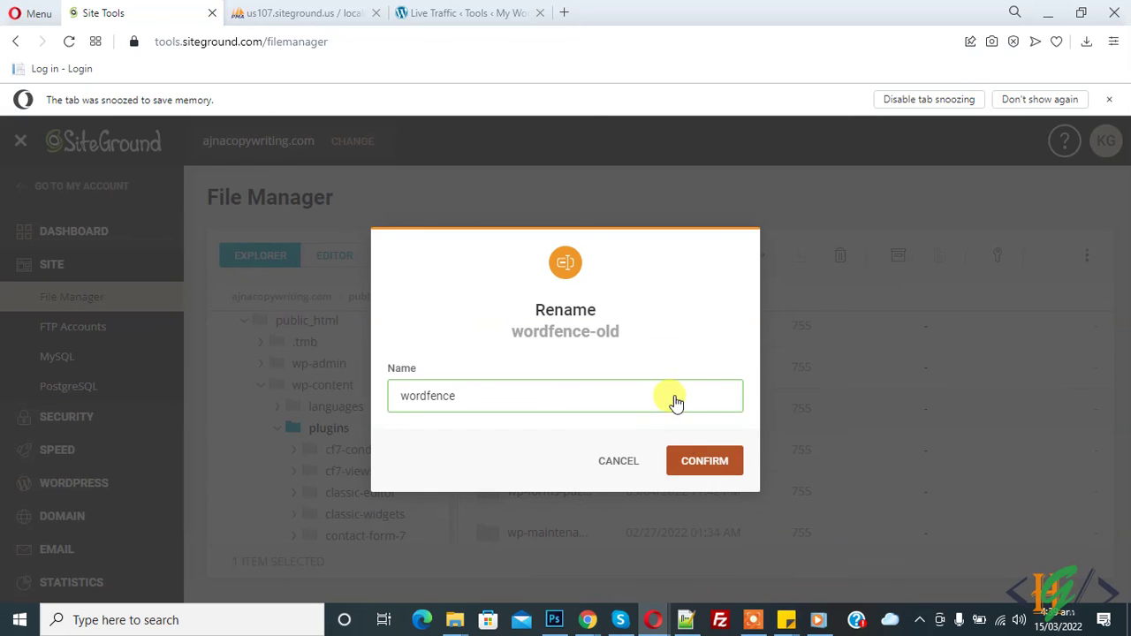